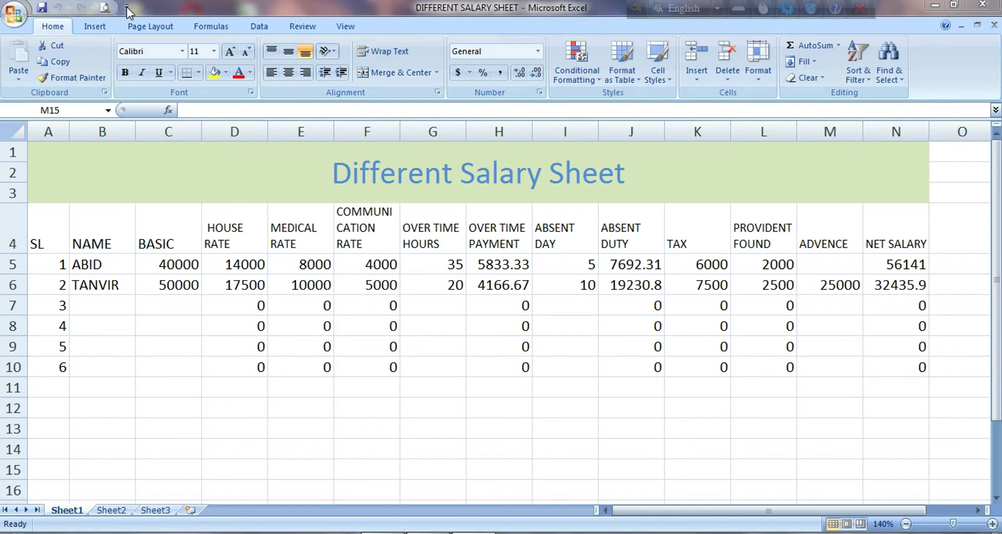
Step: Preview the salary sheet and zoom in to see it spill onto two pages
click(127, 7)
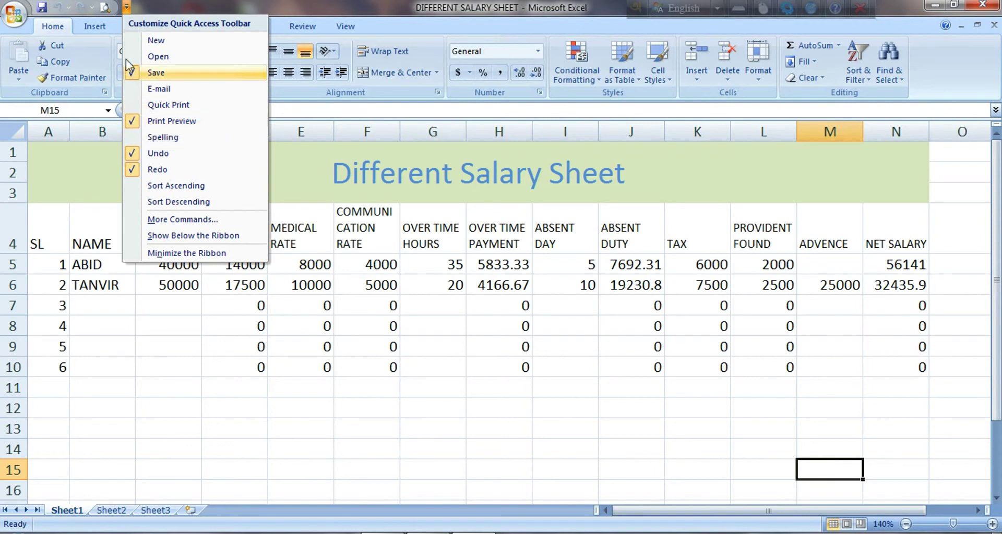
click(128, 9)
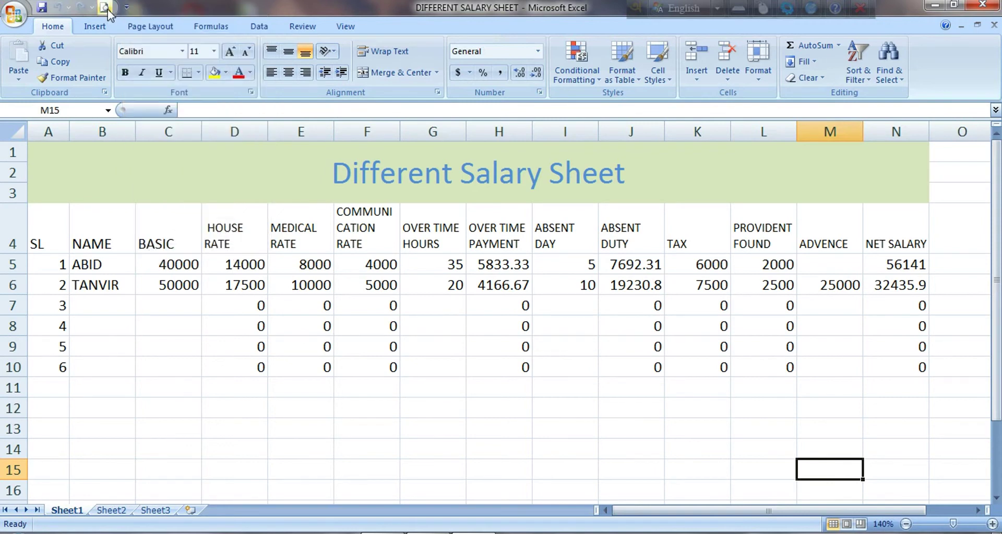
click(104, 8)
click(553, 245)
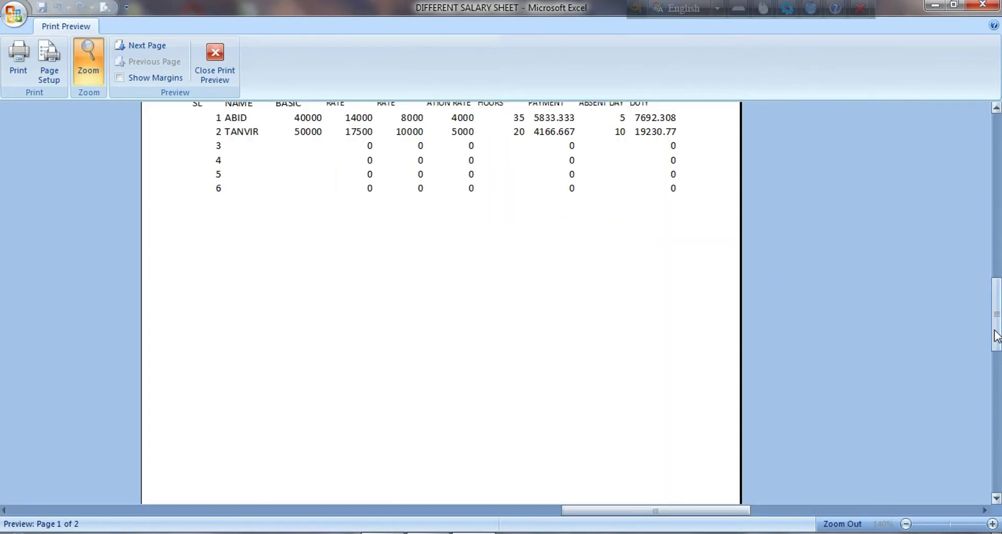
mouse_move(996, 333)
mouse_down()
mouse_move(997, 167)
mouse_move(996, 247)
mouse_up()
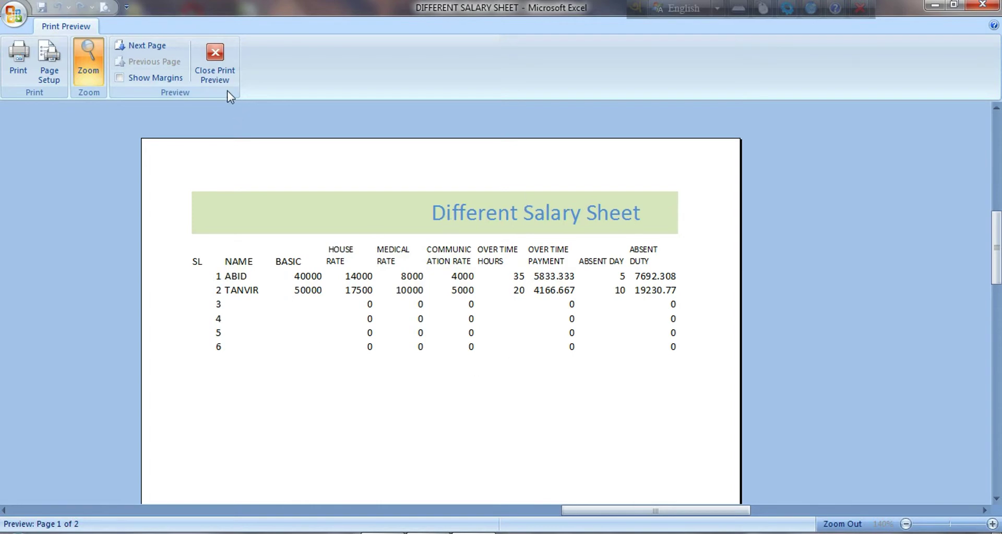
Step: Close Print Preview to see the page break after the ABSENT DUTY column
click(227, 77)
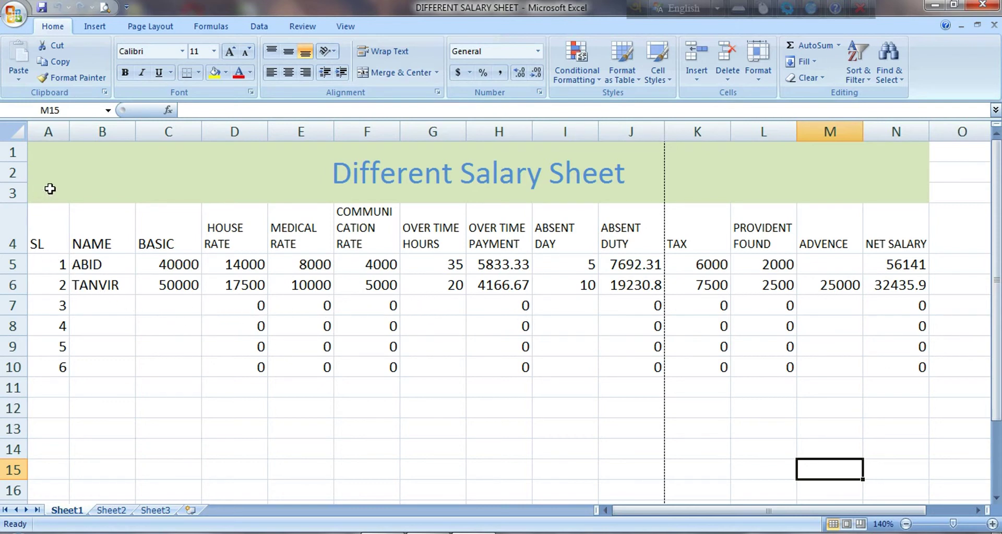
Step: On Page Layout, set the Scale to Fit percentage to 70% and preview the rescaled sheet
click(158, 30)
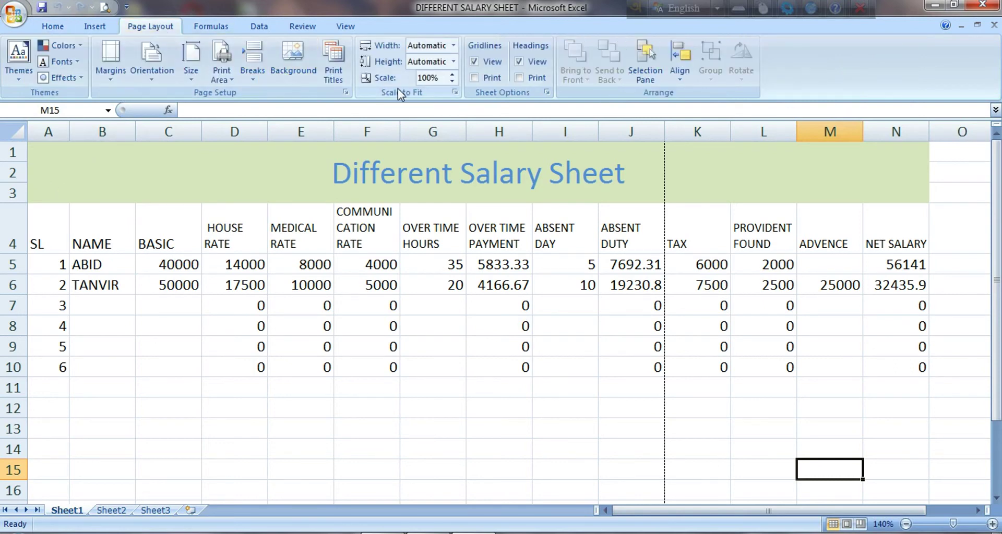
click(454, 80)
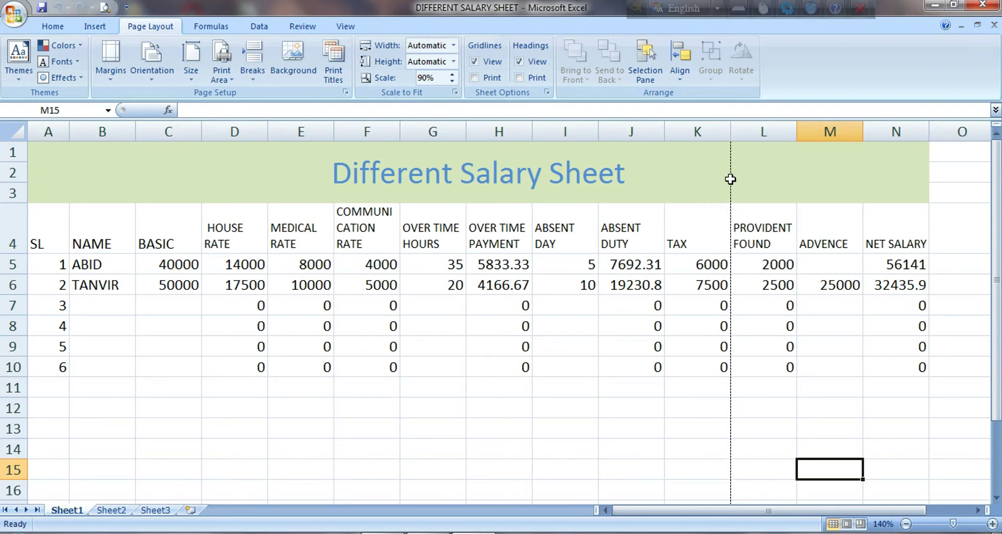
click(452, 81)
click(452, 81)
click(452, 81)
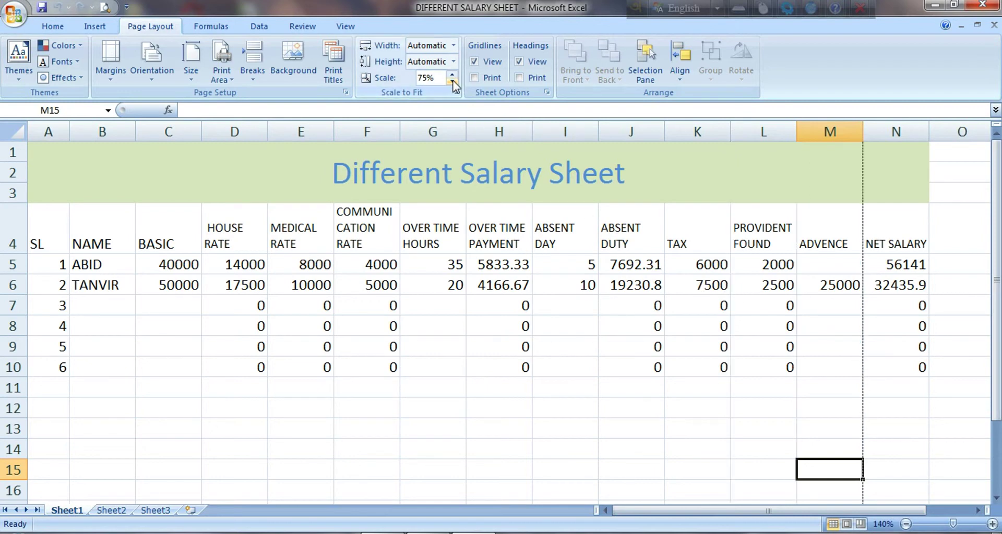
click(452, 81)
click(452, 81)
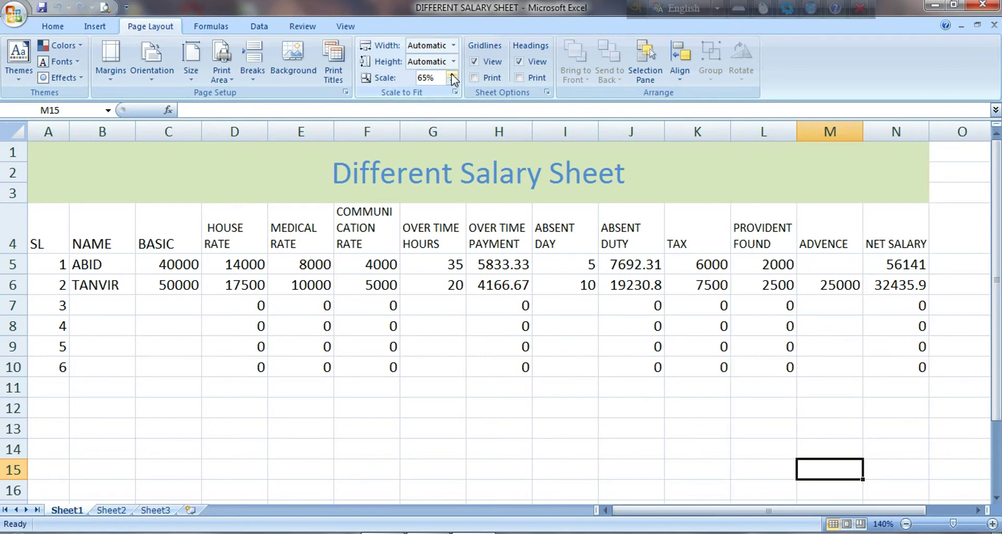
click(452, 74)
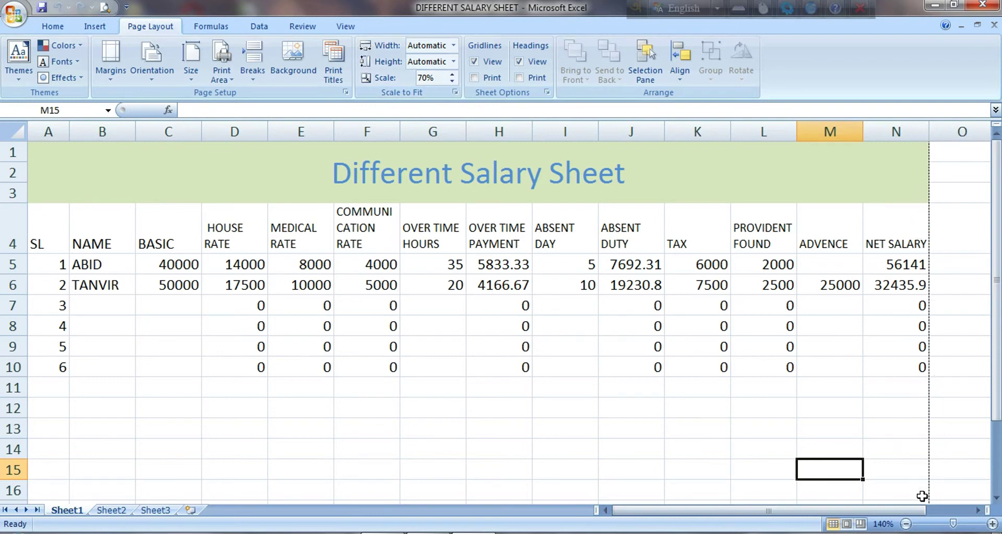
click(104, 8)
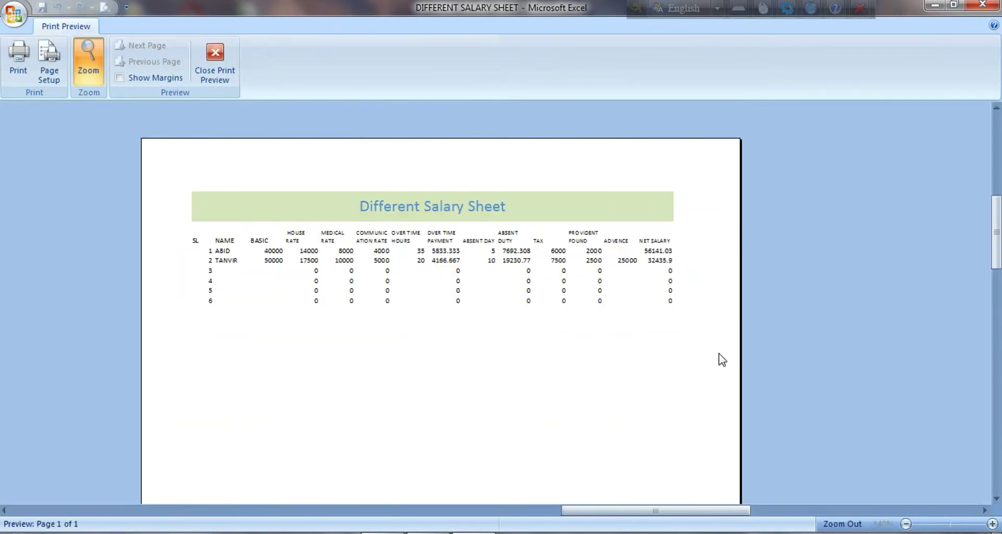
Step: Zoom the preview out and back in to check that columns SL through NET SALARY fit one page
click(705, 366)
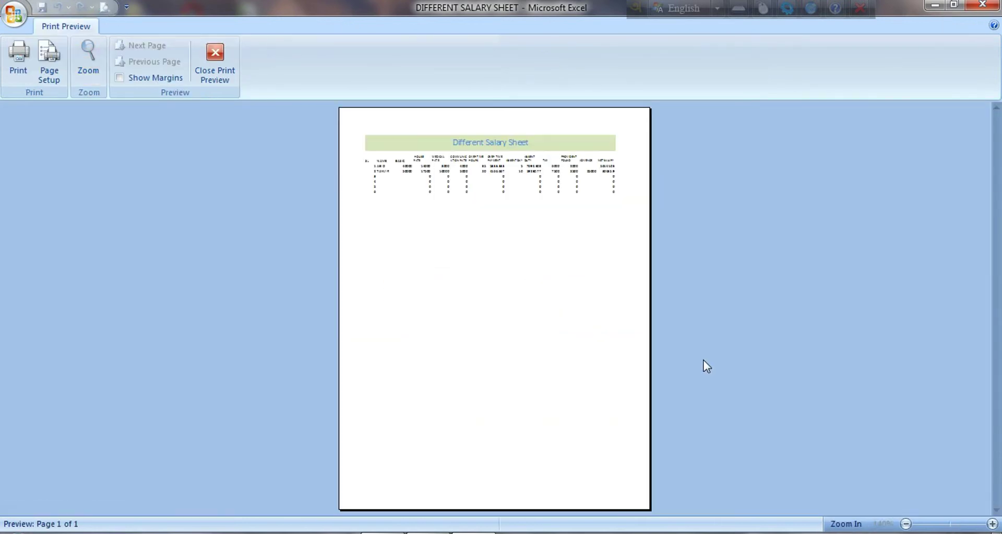
click(631, 340)
drag(1000, 303, 1000, 266)
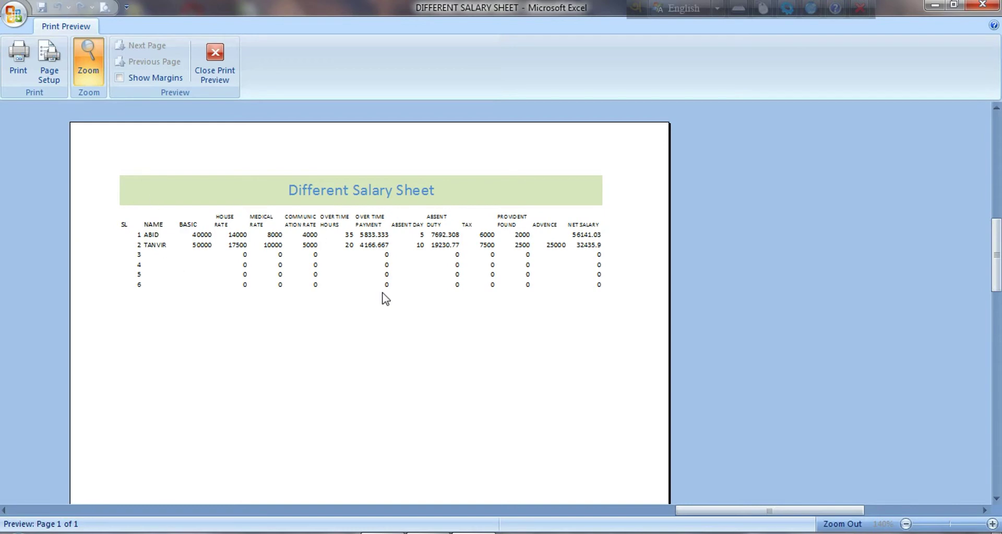
Step: Close the preview, select the whole salary table from A4, and apply All Borders
click(215, 61)
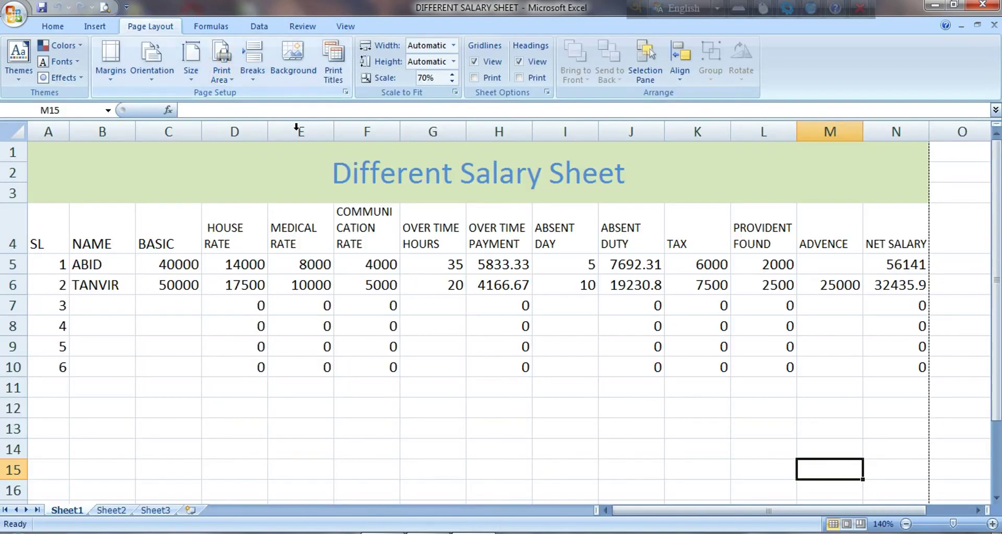
click(47, 233)
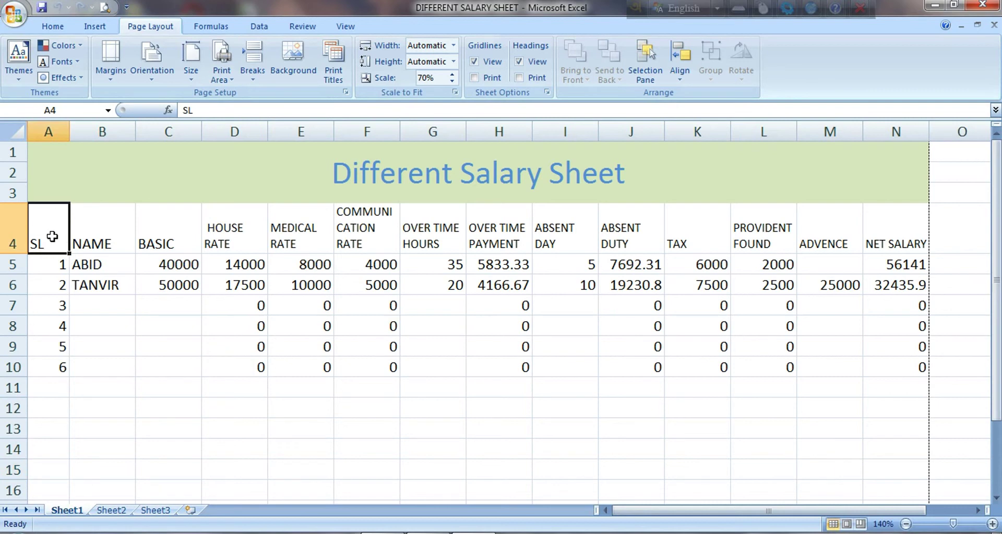
key(ctrl+a)
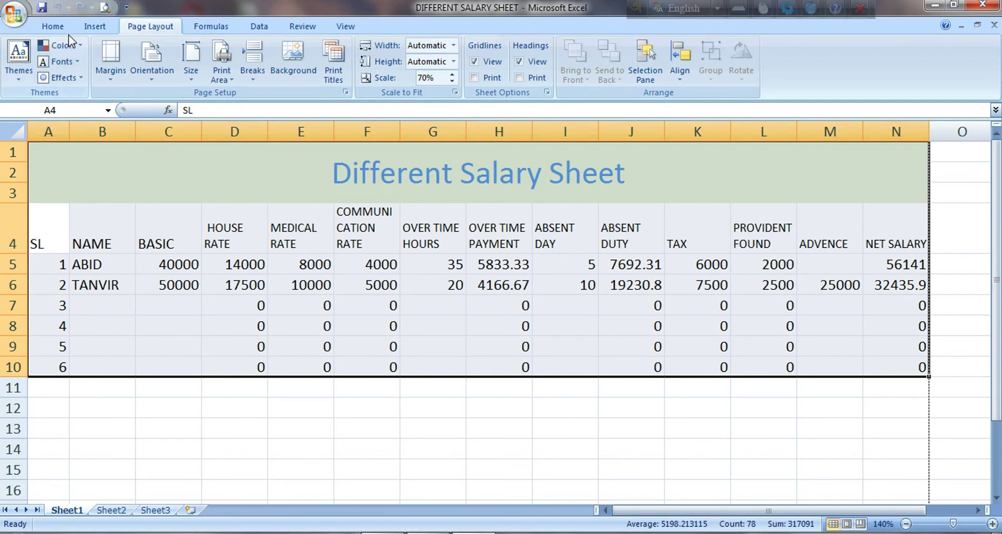
click(52, 27)
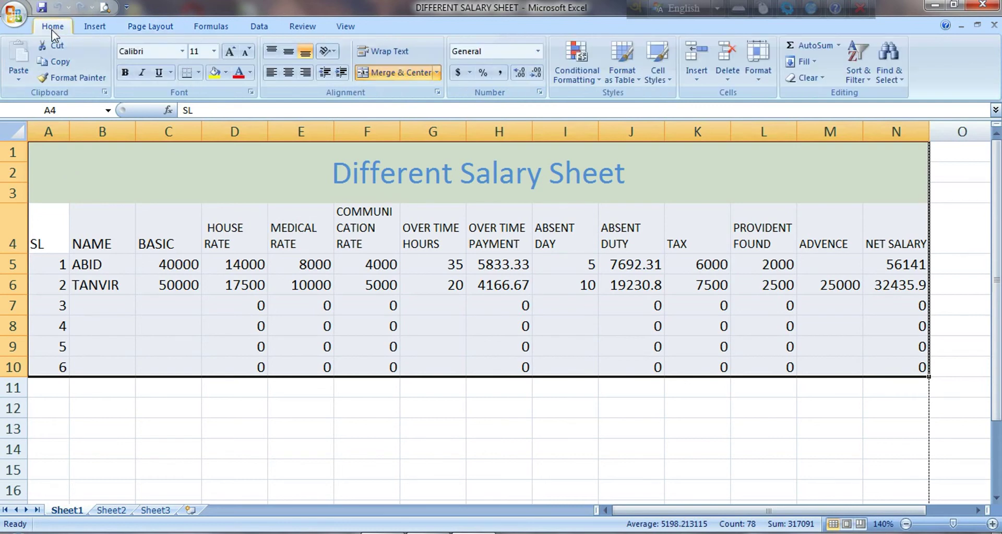
click(197, 73)
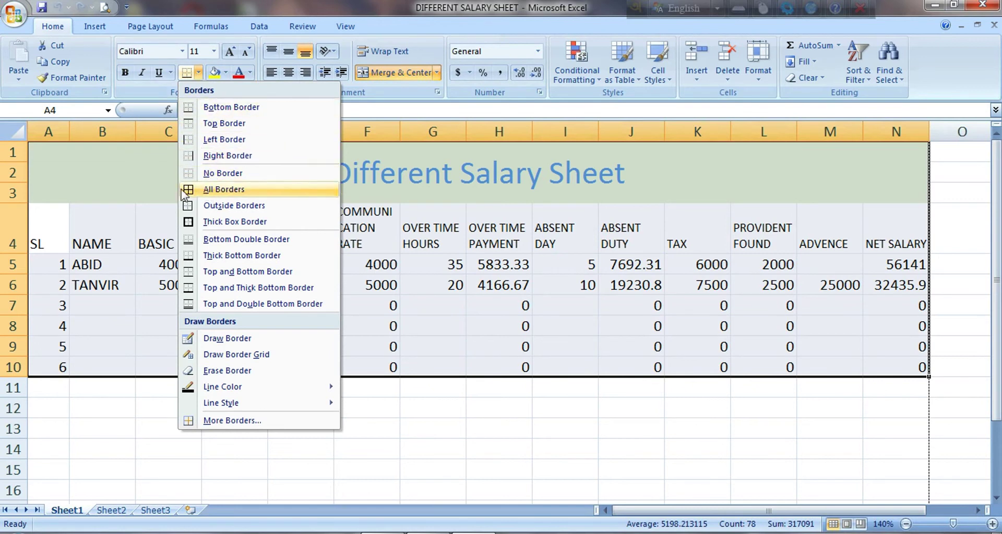
click(216, 191)
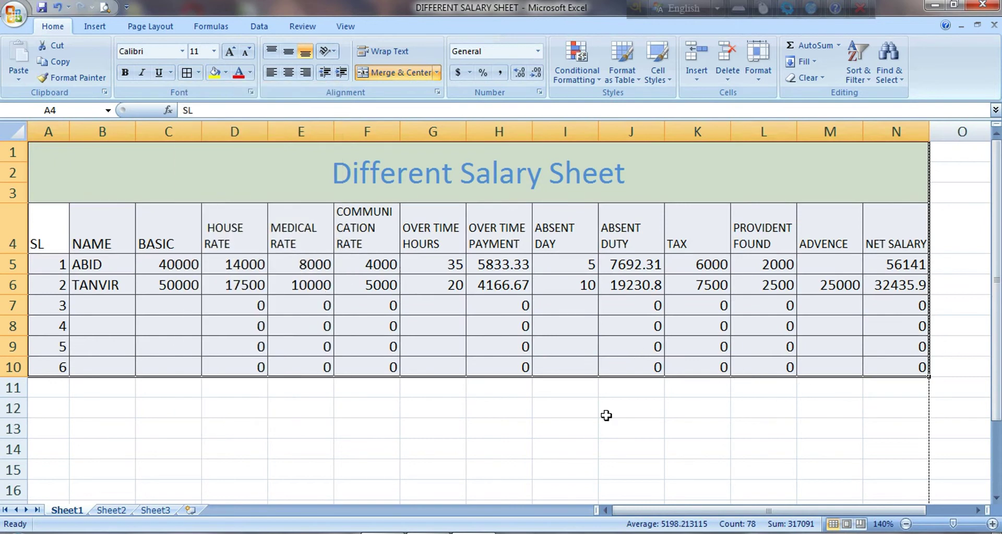
Step: Preview the bordered table at whole-page and zoomed views, then close the preview
click(112, 11)
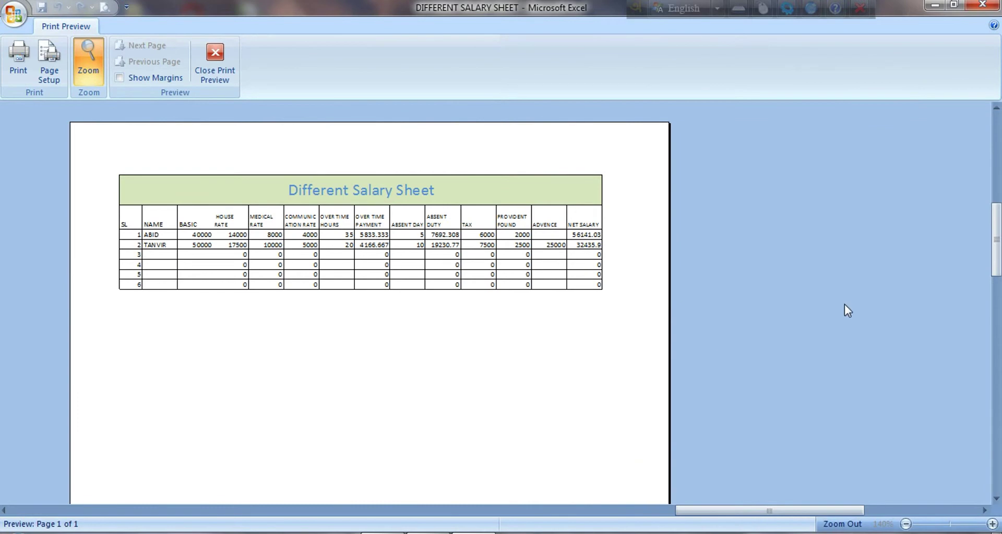
click(613, 382)
click(615, 377)
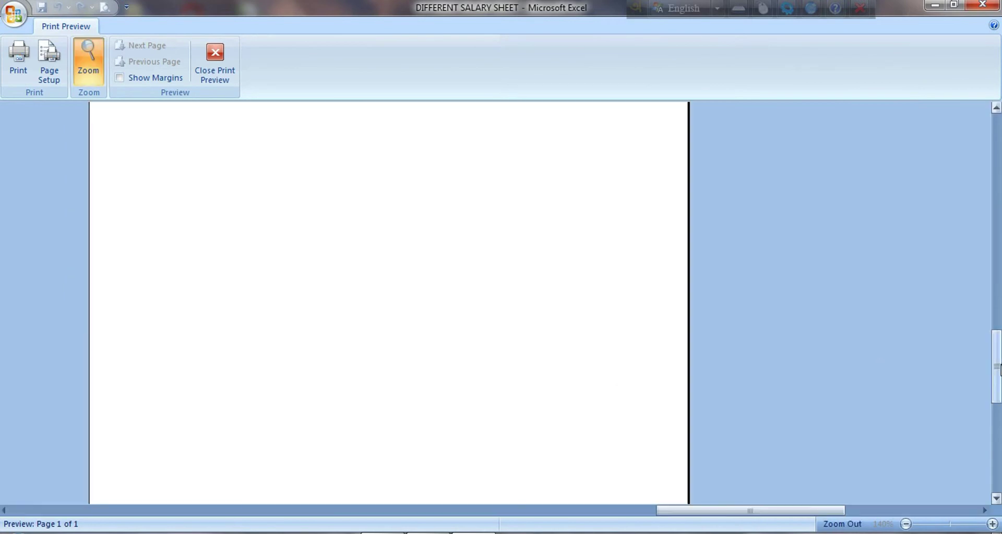
drag(998, 370, 998, 228)
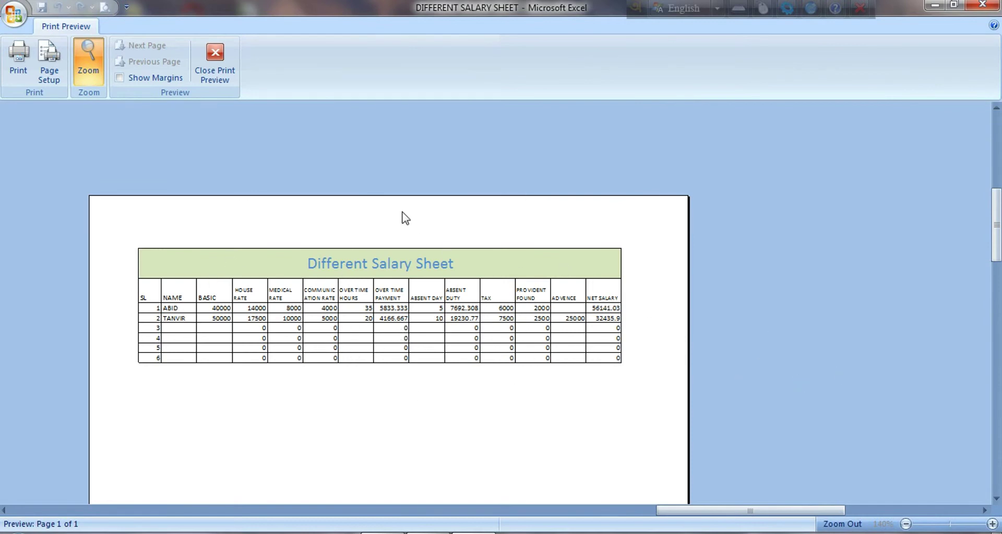
click(218, 55)
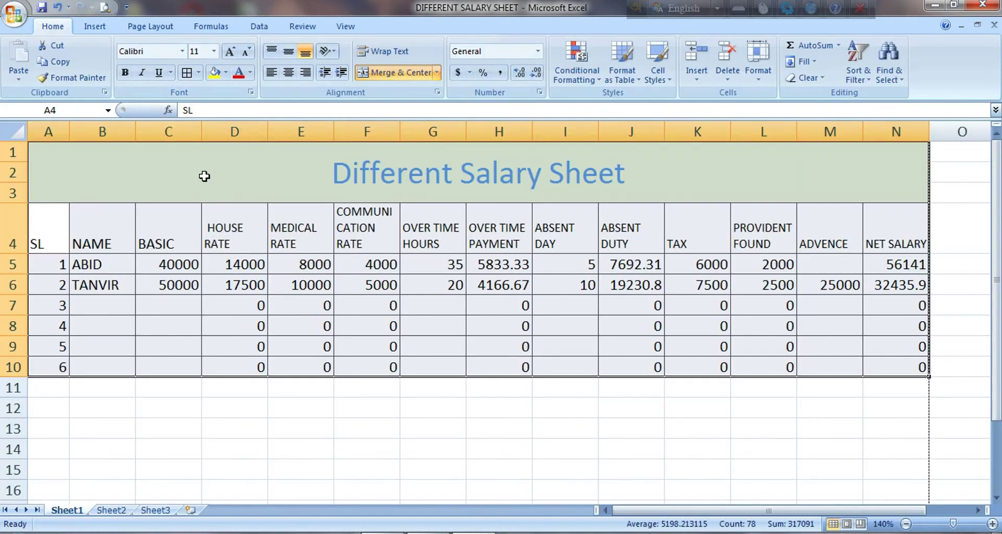
click(13, 14)
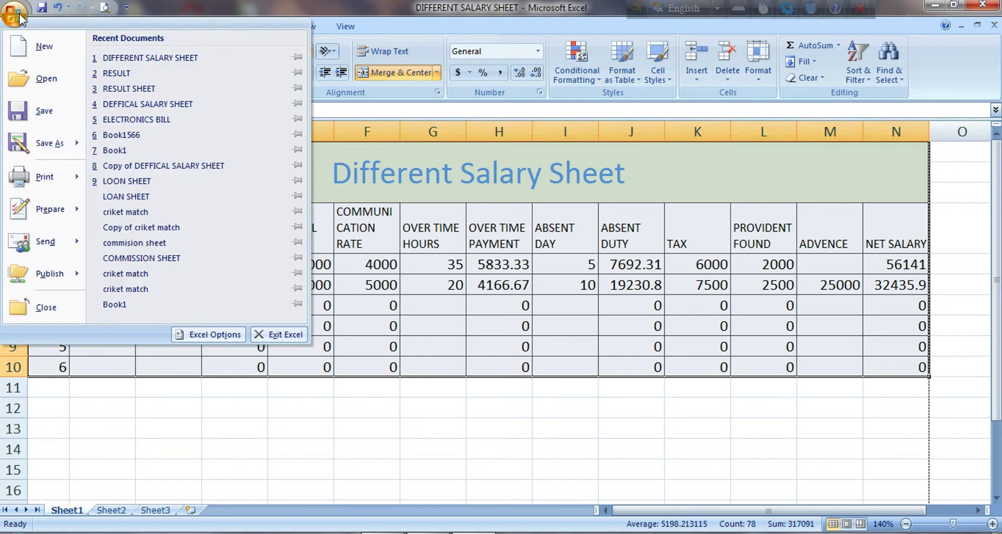
mouse_move(45, 177)
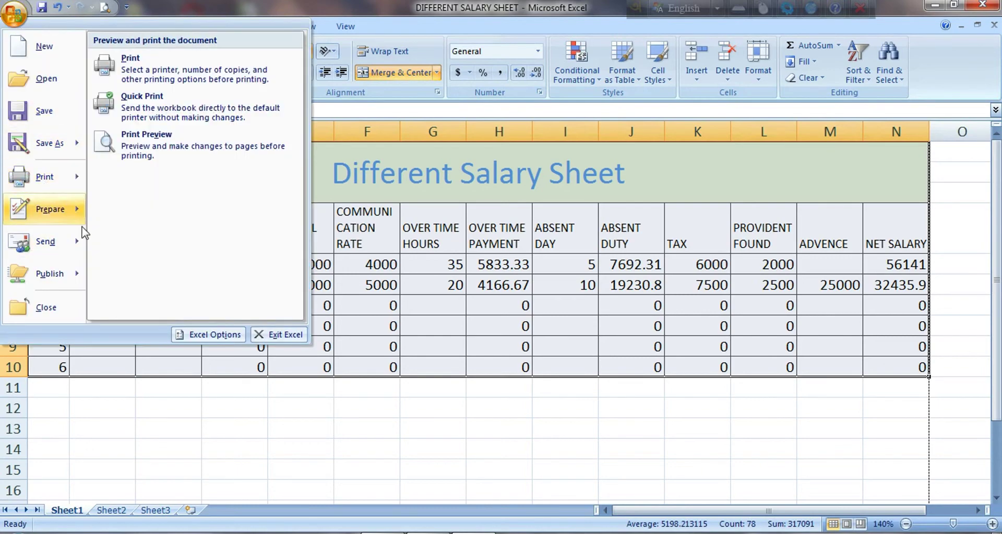
click(29, 170)
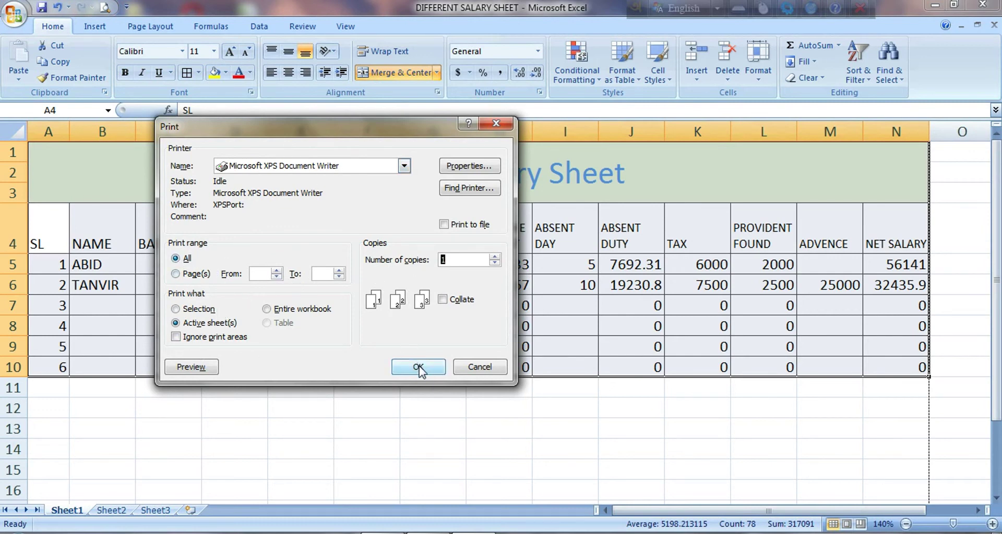
click(495, 126)
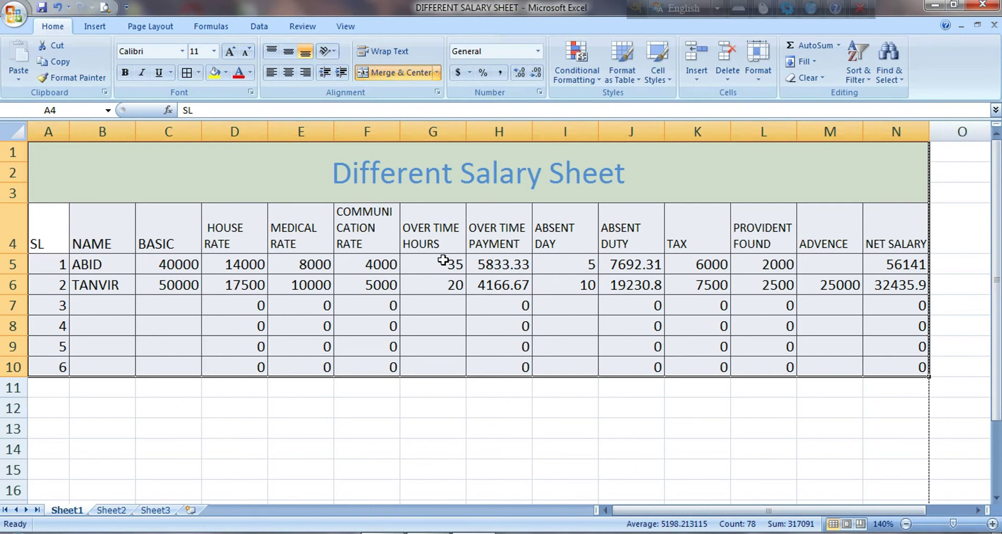
click(697, 449)
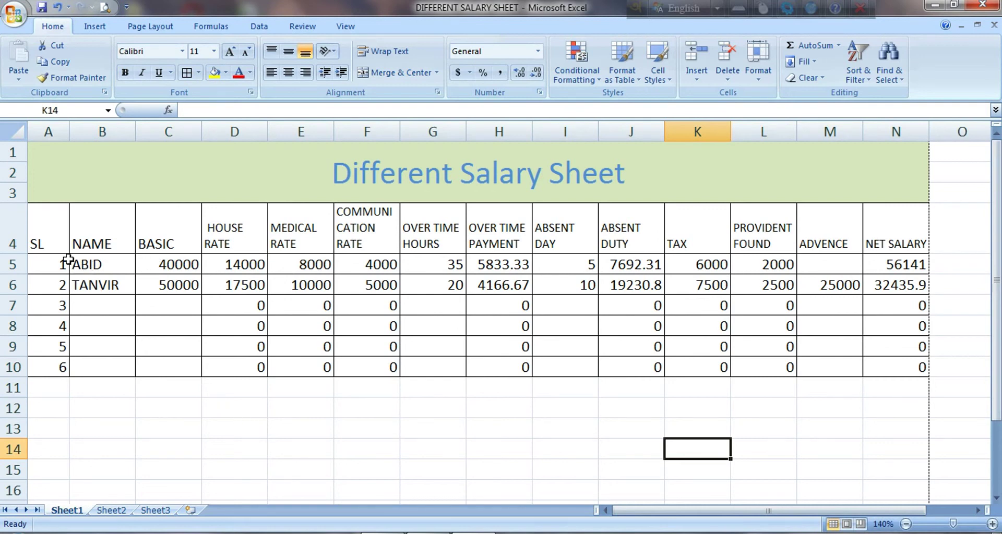
Step: Select the table A1:N10 from cell A4 with Ctrl+A and copy it
click(49, 242)
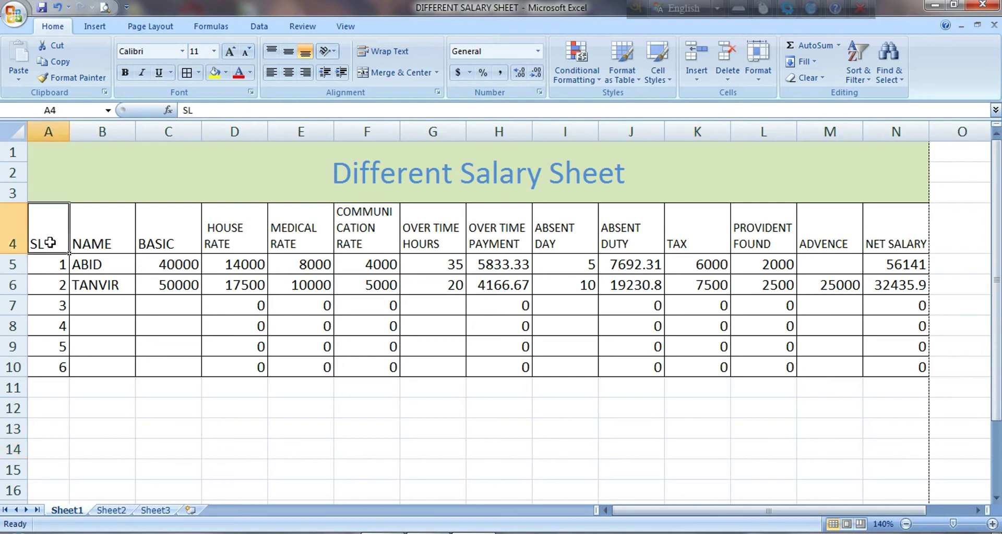
key(ctrl+a)
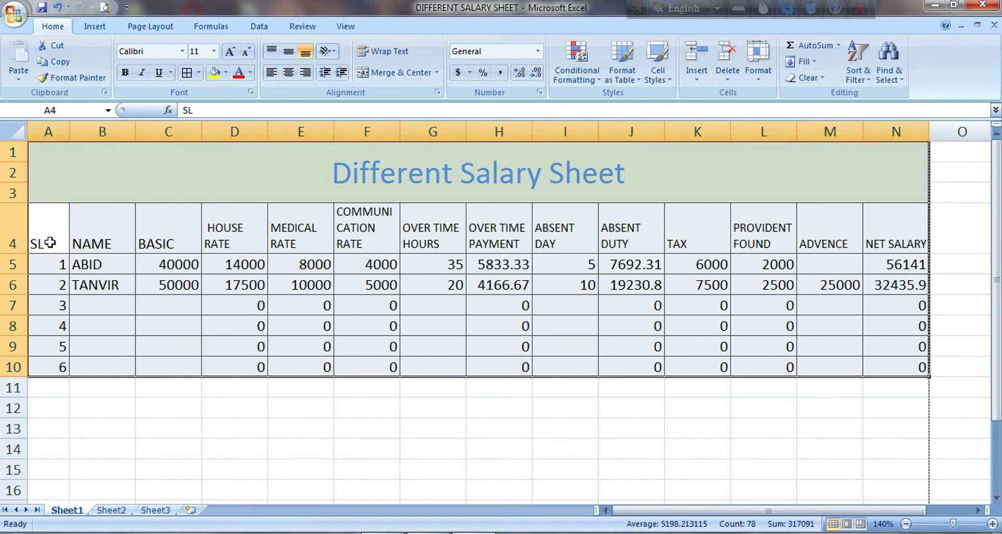
key(ctrl+c)
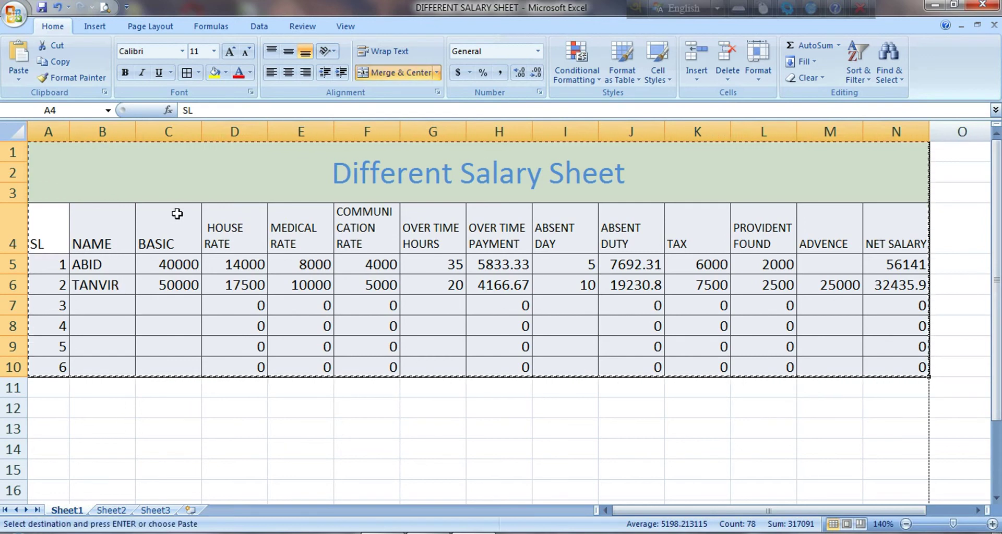
Step: In the blank Word document, pin the ribbon, set font size 16, paste the table and shift it left
click(441, 530)
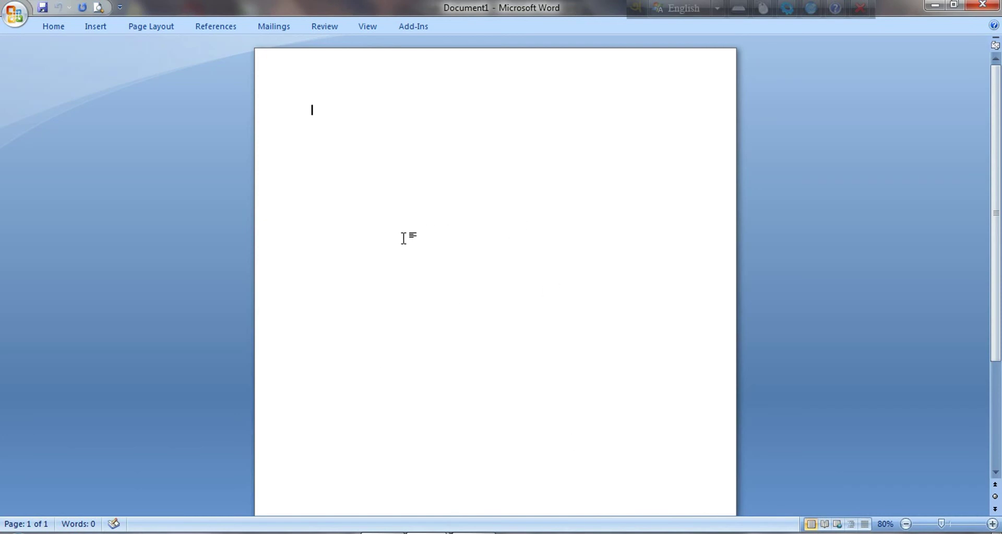
double_click(49, 26)
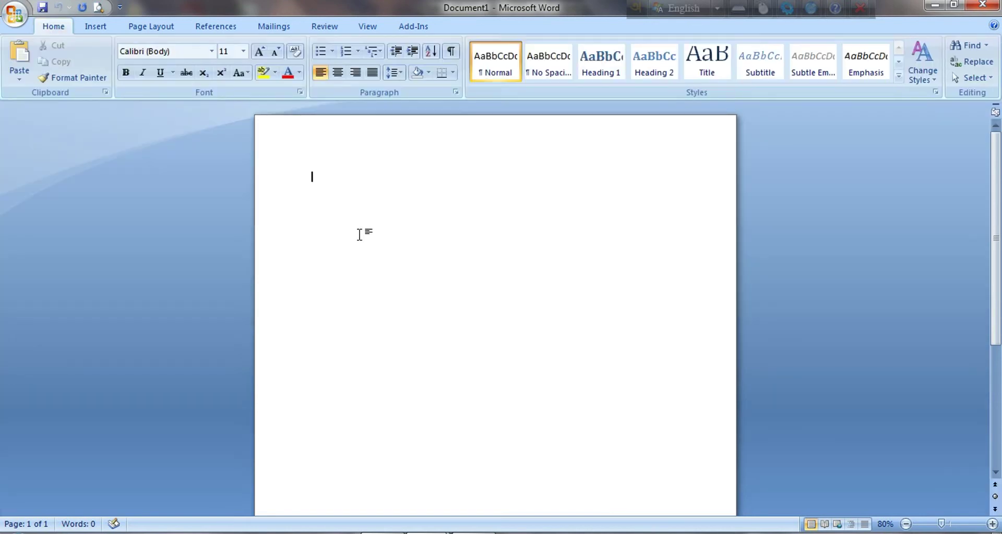
key(ctrl+shift+period)
key(ctrl+bracketright)
key(ctrl+v)
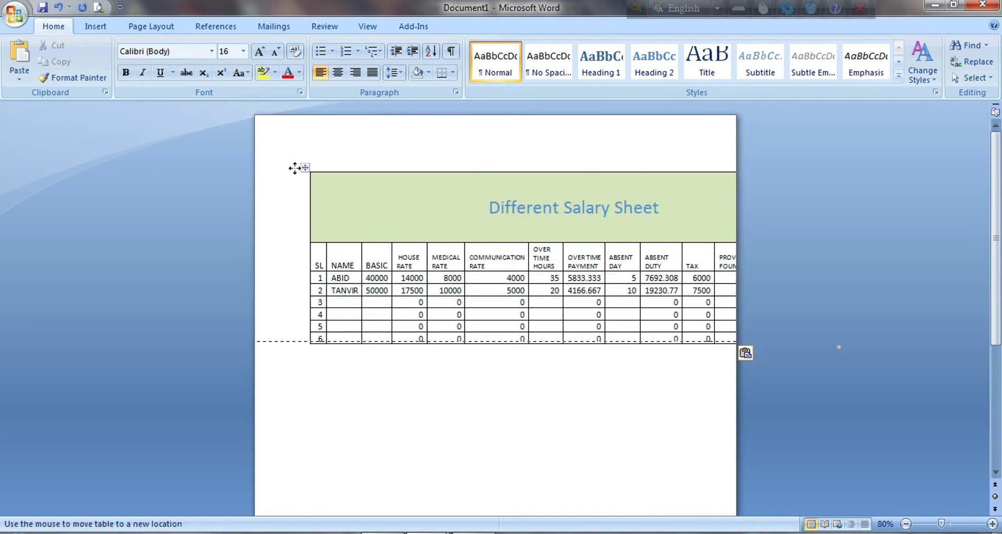
drag(305, 169, 245, 168)
Step: Narrow the pasted table so NET SALARY shows, nudge it down, and heighten its rows
key(ctrl+F8)
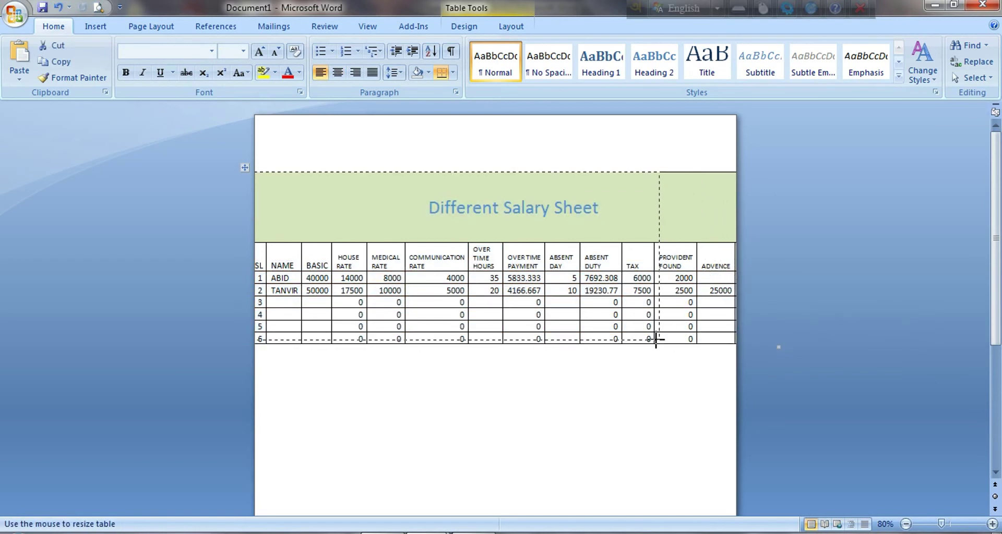
drag(716, 344, 637, 340)
click(637, 340)
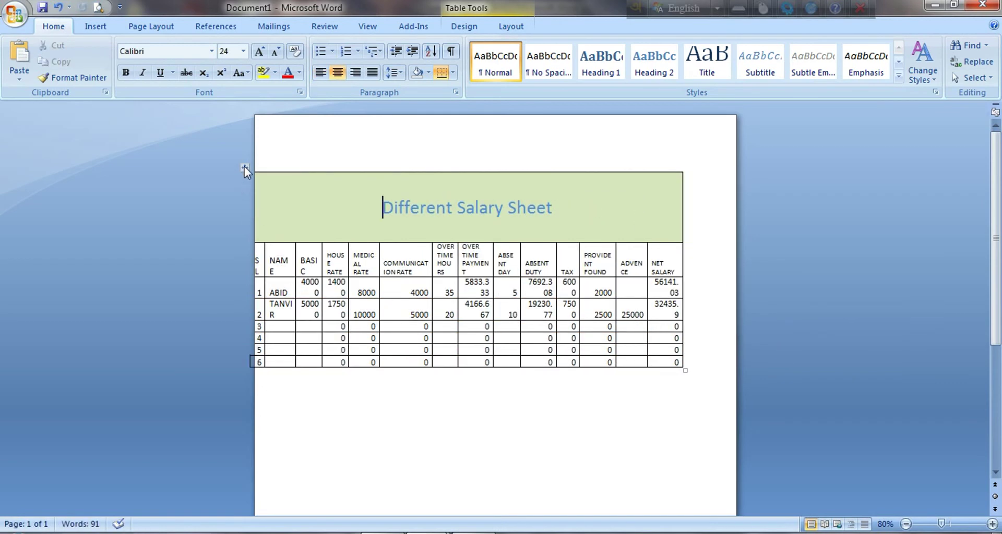
drag(244, 167, 277, 178)
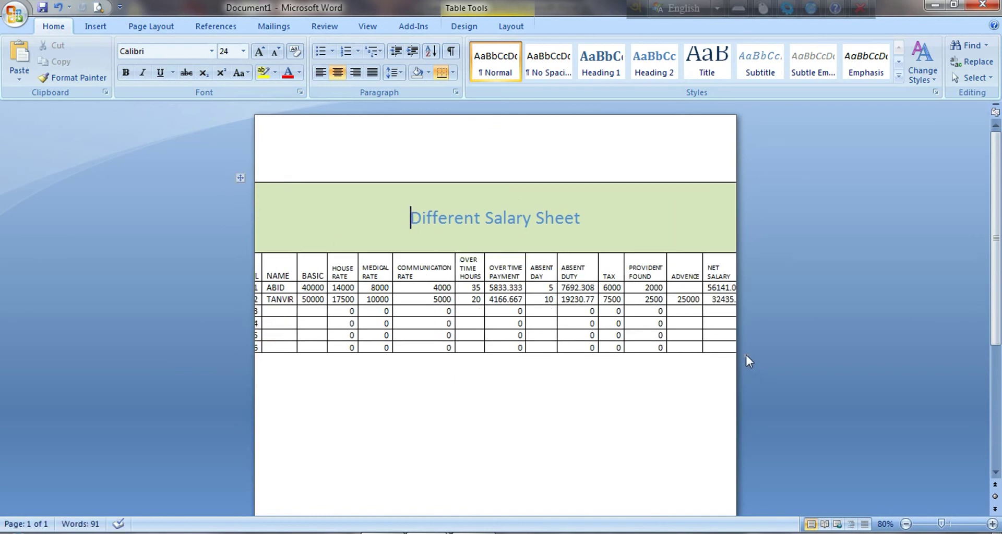
drag(738, 354, 735, 362)
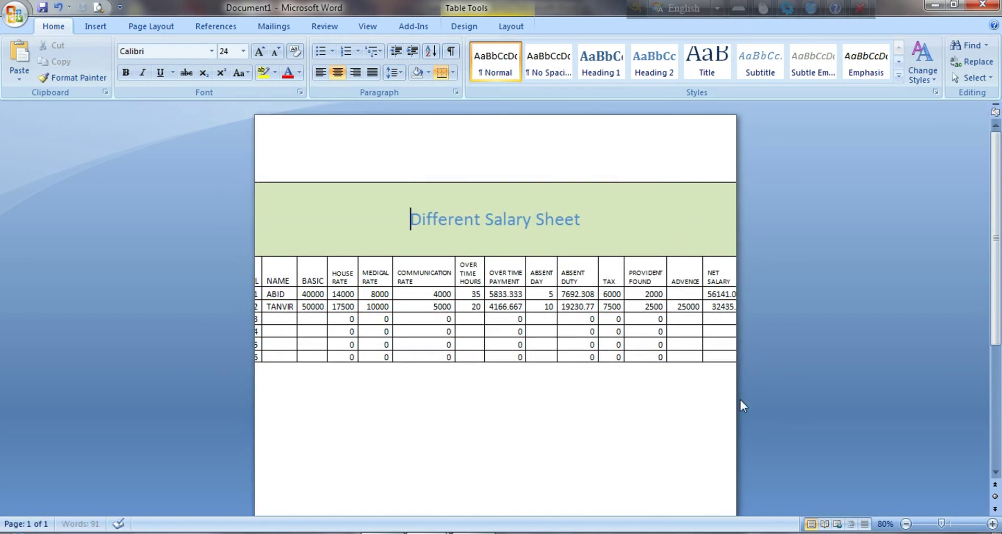
Step: Zoom in, narrow the table further toward the page width, and stretch it taller
click(992, 524)
click(993, 524)
click(992, 524)
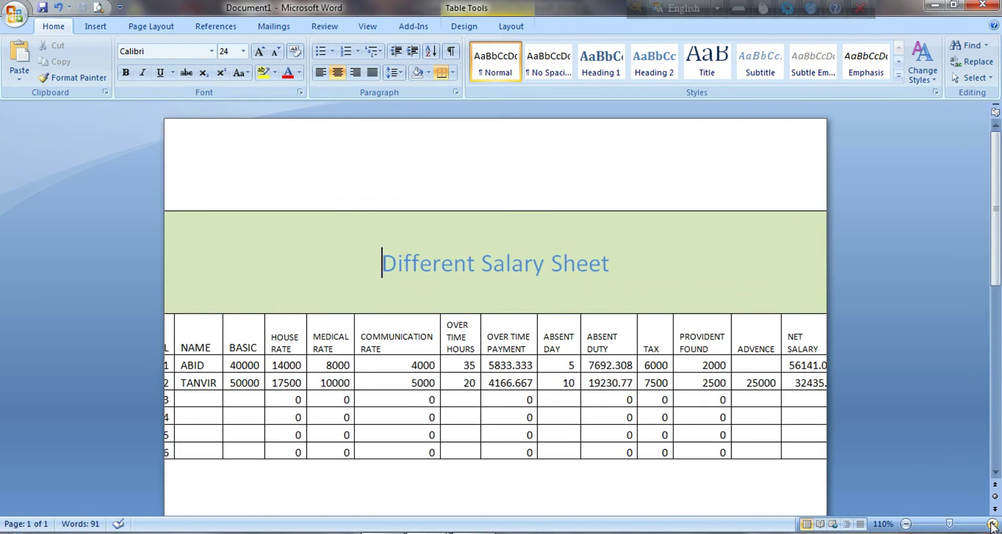
mouse_move(495, 309)
drag(840, 463, 765, 459)
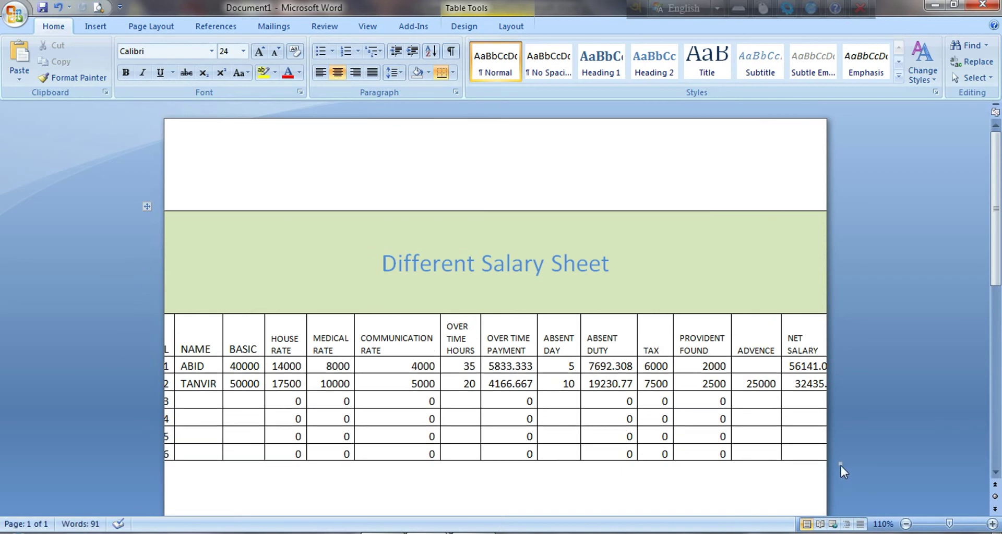
drag(840, 463, 789, 512)
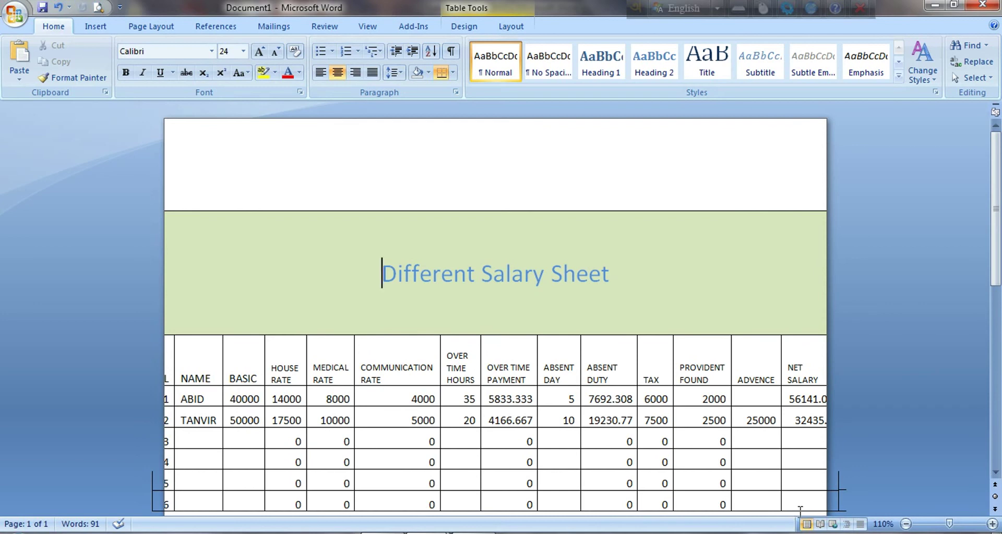
drag(996, 259, 999, 332)
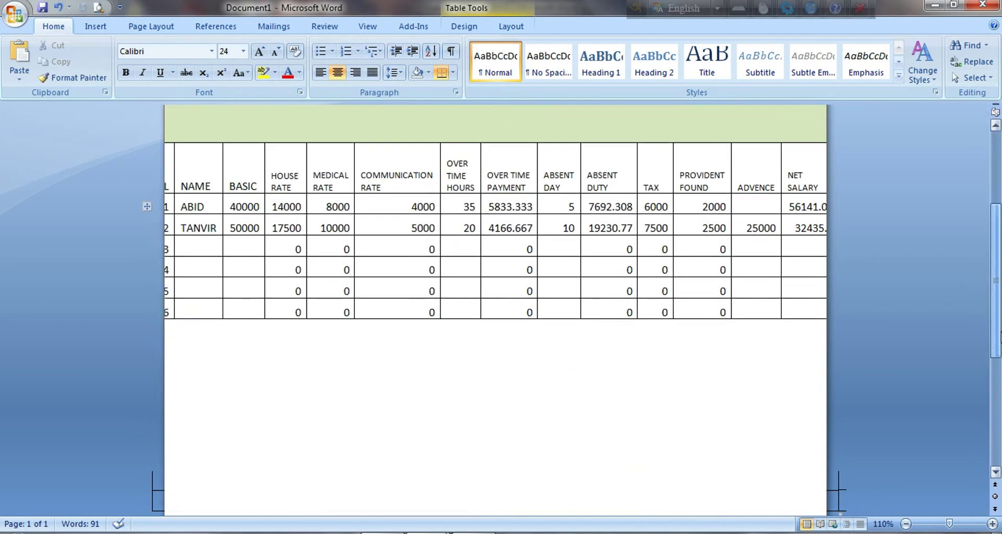
click(840, 517)
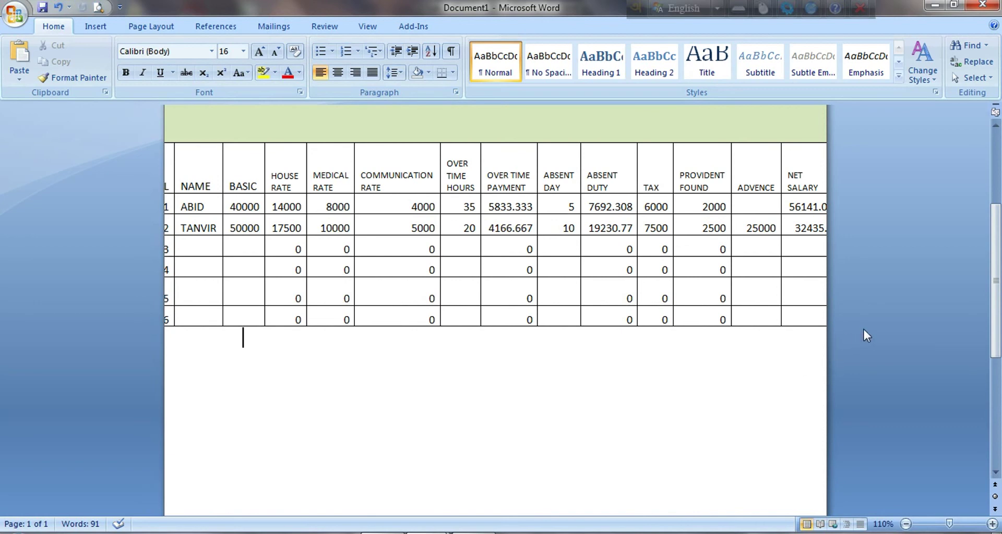
click(806, 285)
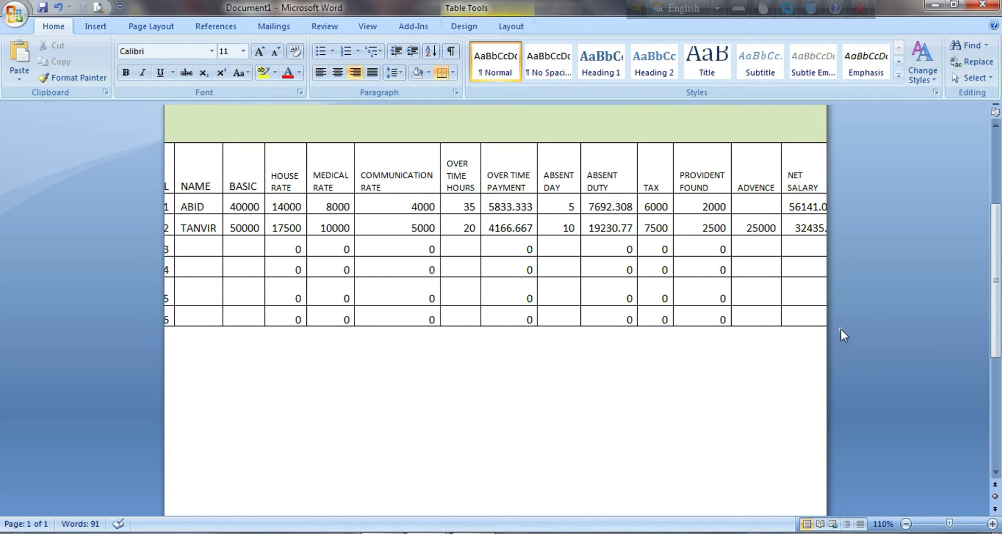
Step: Fit the table within the page width, move it lower, and delete the empty line above it
drag(840, 330, 637, 406)
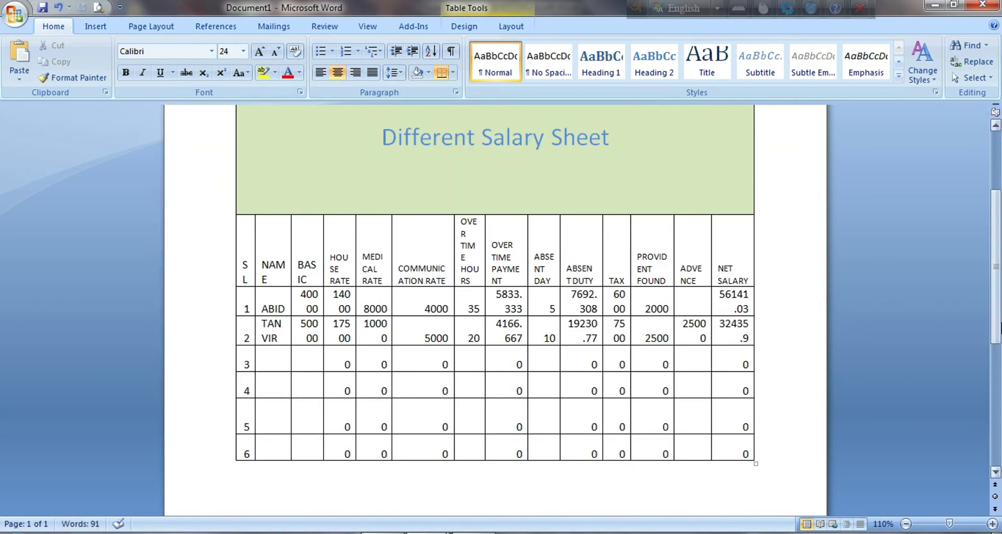
scroll(247, 149, up, 3)
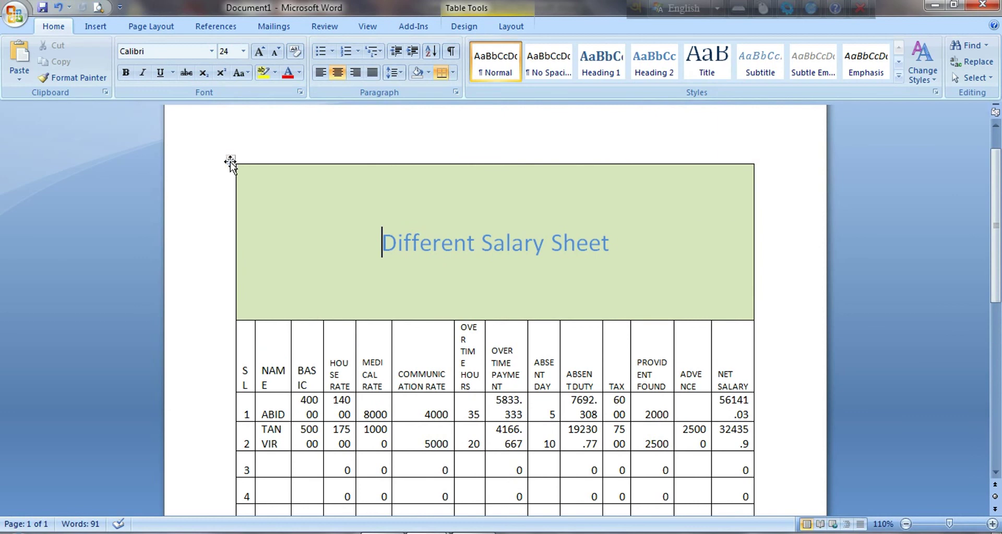
drag(230, 162, 230, 199)
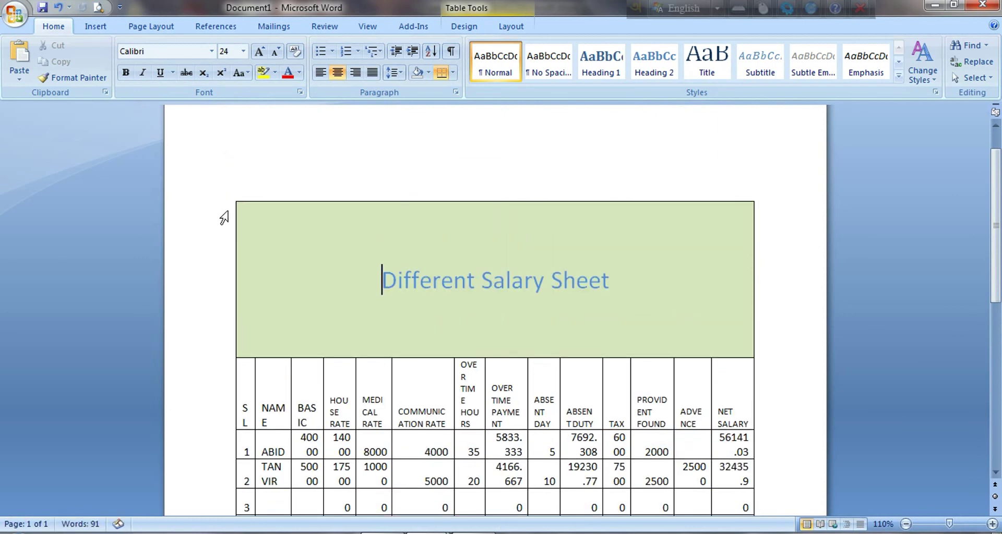
scroll(450, 347, down, 5)
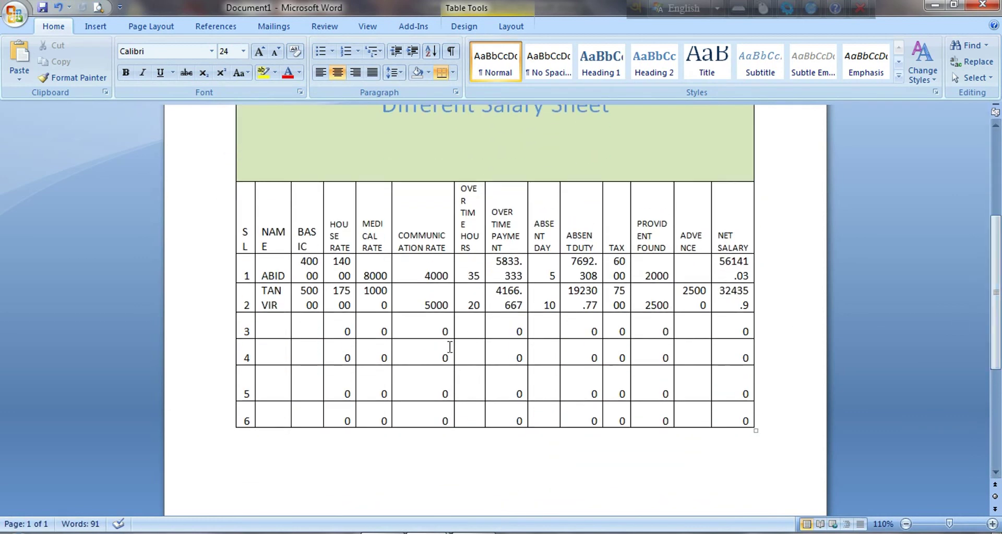
scroll(409, 128, up, 5)
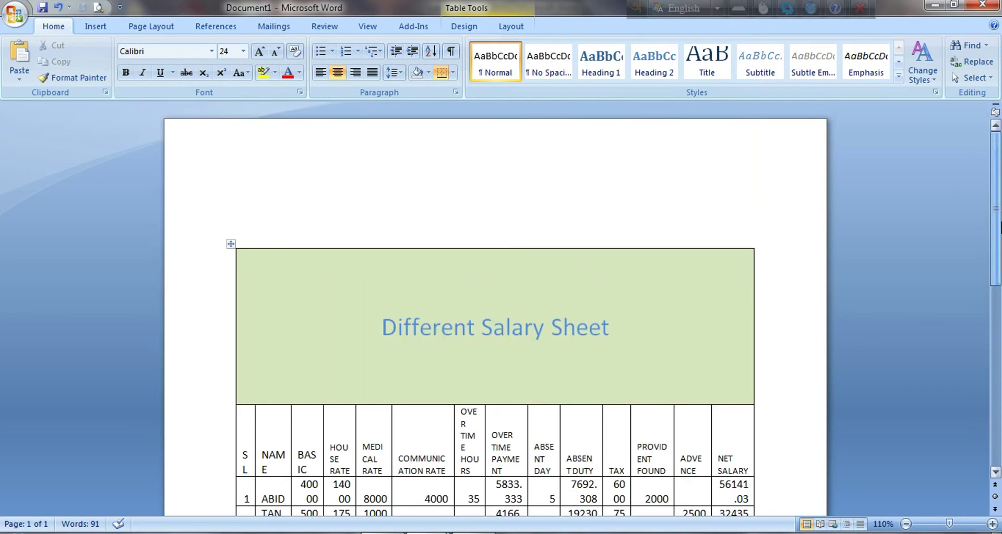
click(344, 217)
key(BackSpace)
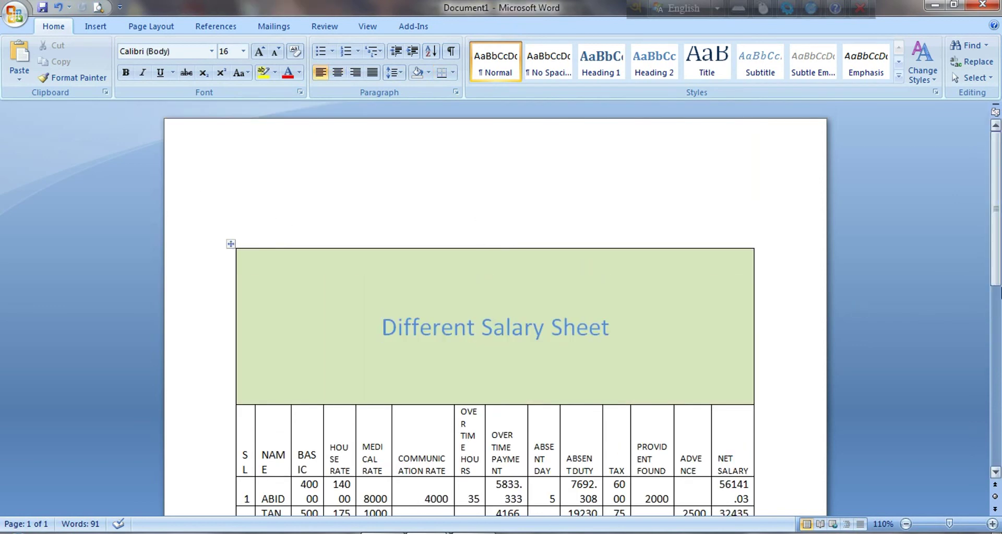
Step: Drag the table's bottom-right handle upward to shorten its rows
scroll(763, 370, down, 2)
scroll(763, 371, down, 6)
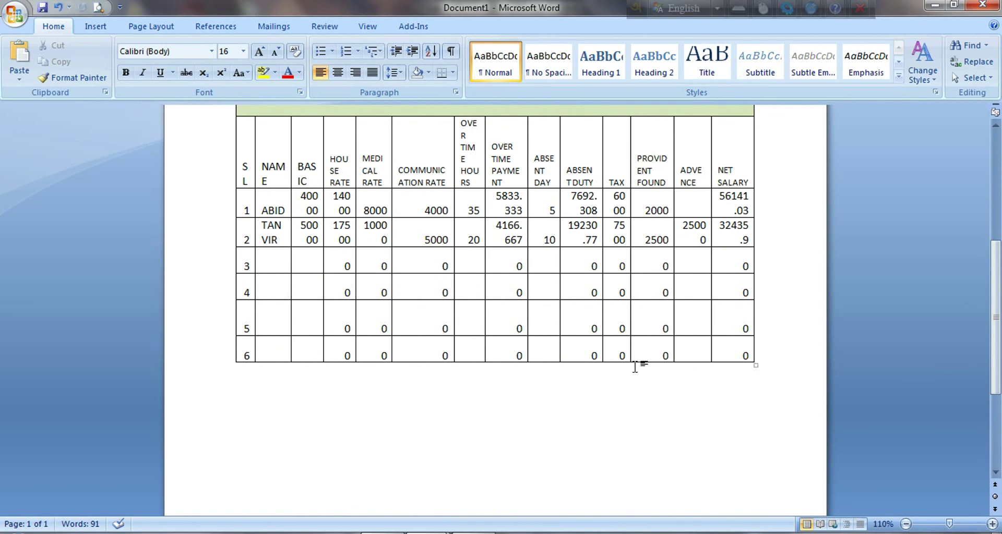
mouse_move(756, 362)
drag(758, 363, 680, 211)
click(380, 137)
scroll(380, 136, up, 3)
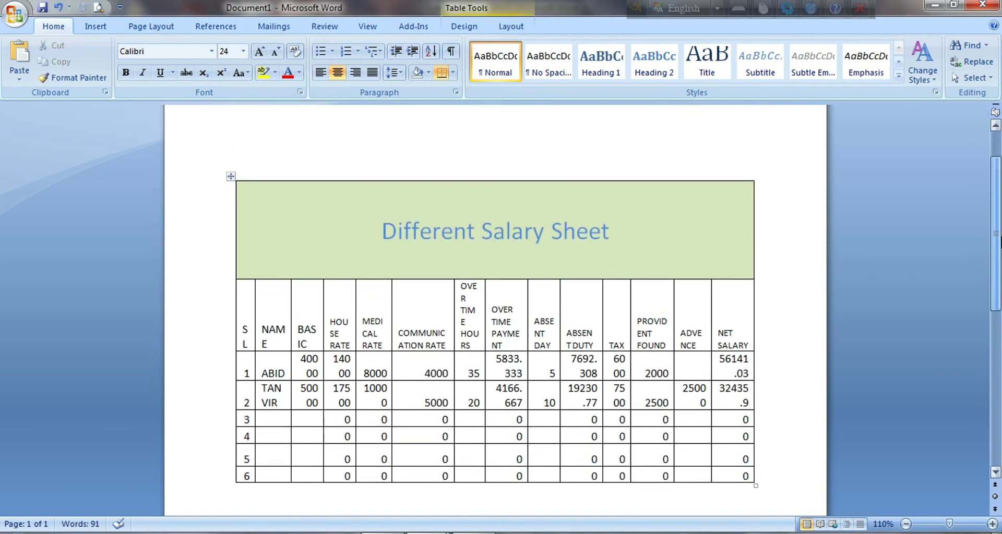
click(12, 15)
click(52, 176)
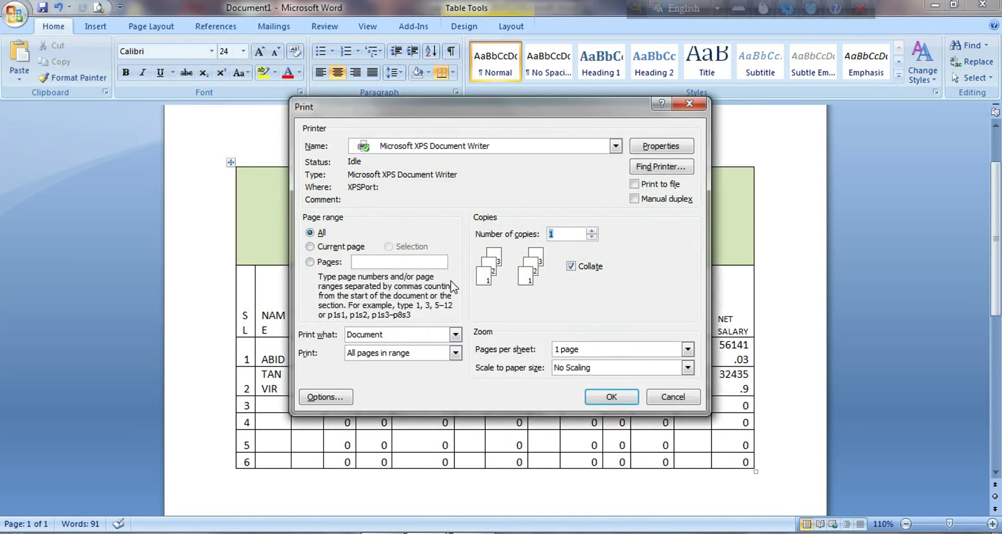
click(693, 111)
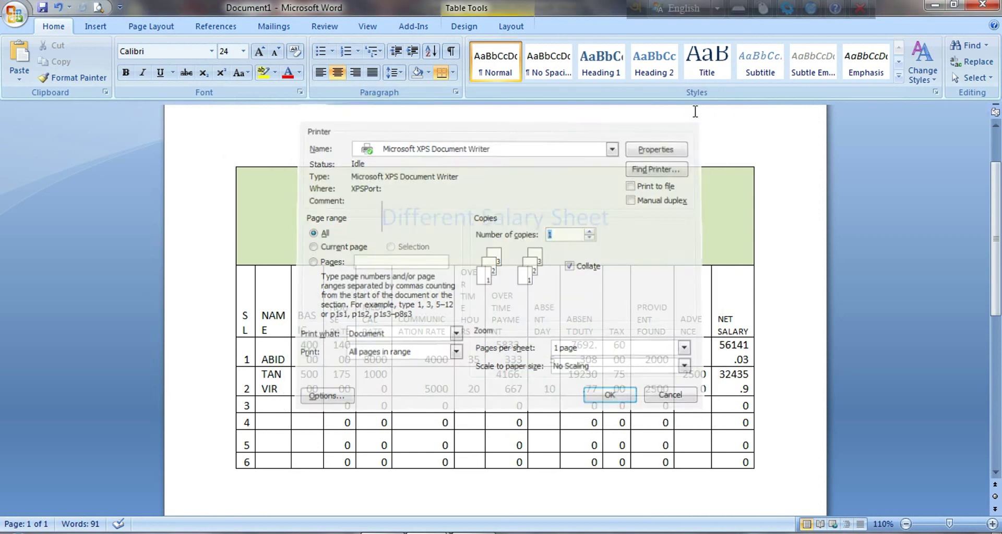